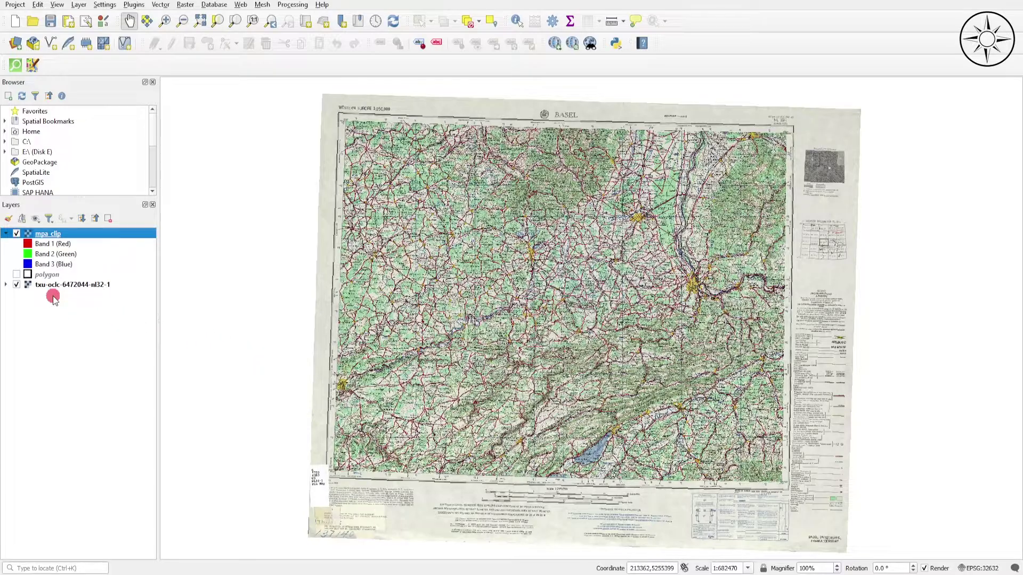
# Step: Hide the original full scanned map layer in the Layers panel
pyautogui.click(17, 284)
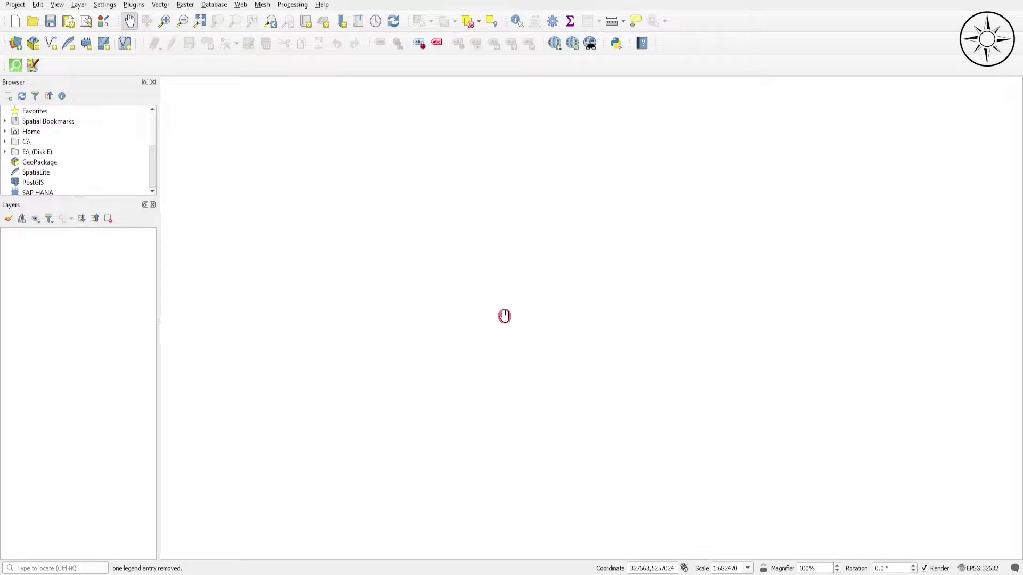
# Step: Add txu-oclc-6472044-nl32-1.jpg from Desktop/clip as a raster layer
pyautogui.click(79, 6)
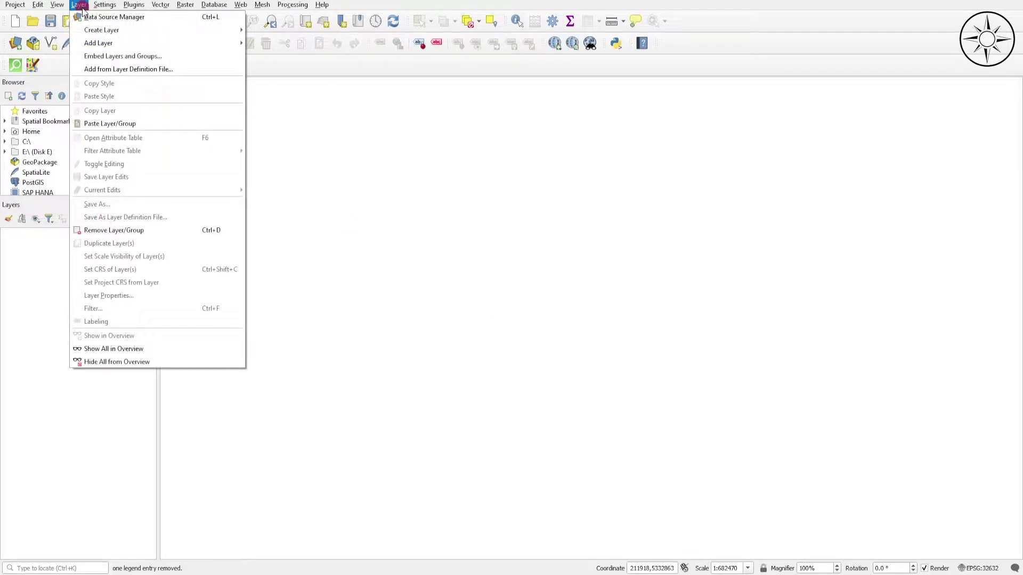
pyautogui.moveTo(152, 44)
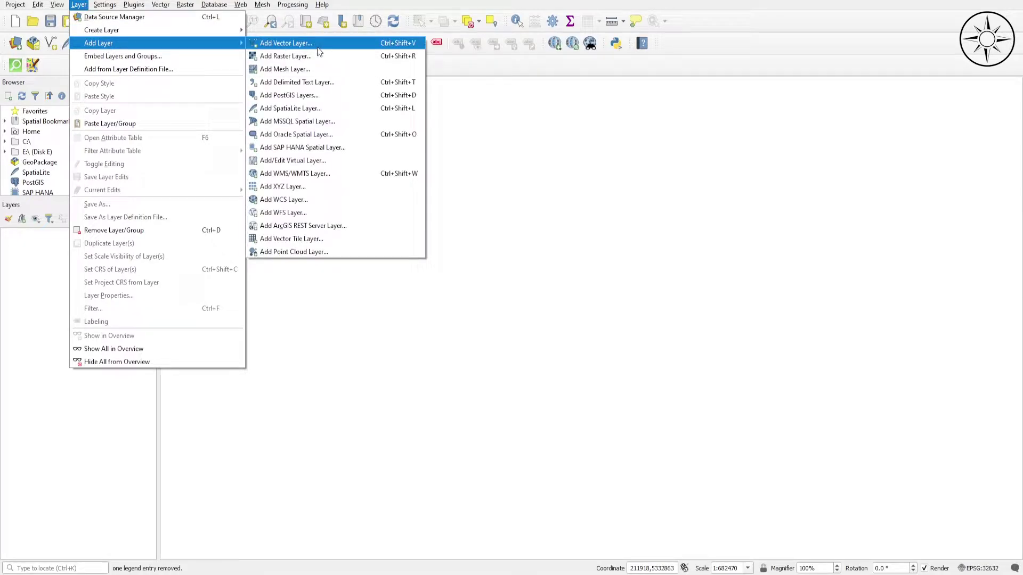
pyautogui.click(285, 56)
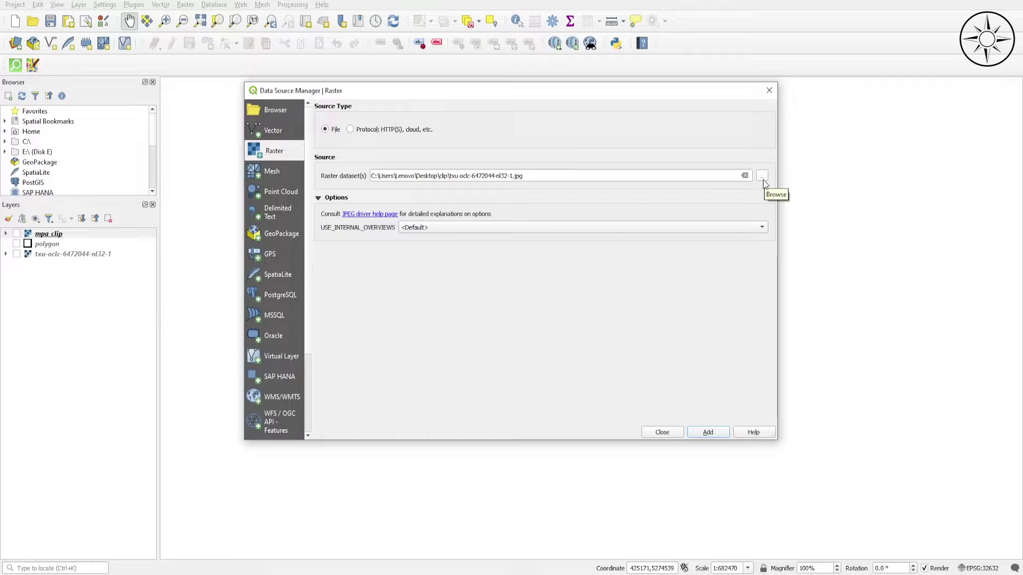
pyautogui.click(762, 177)
pyautogui.click(468, 277)
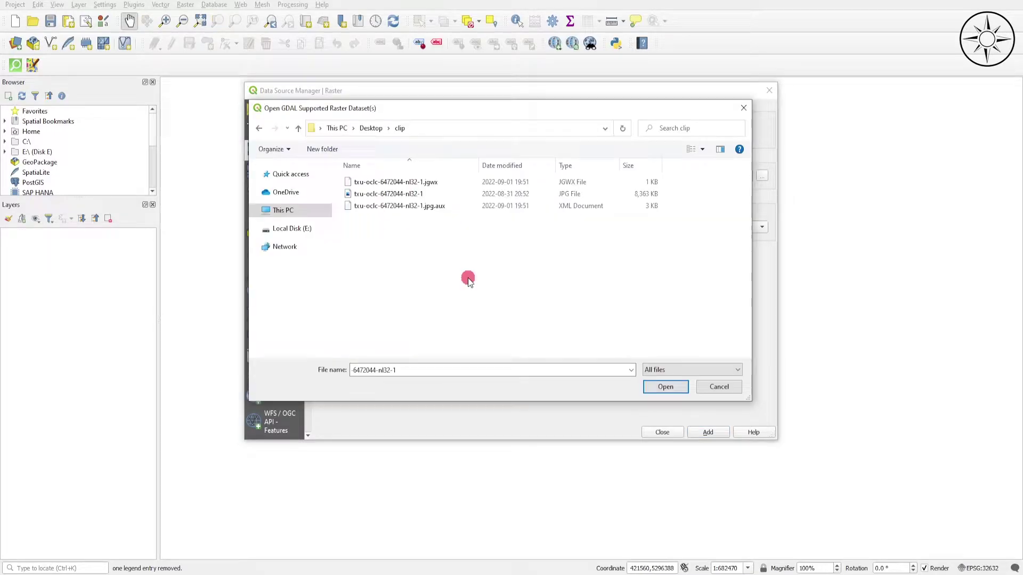
pyautogui.click(427, 194)
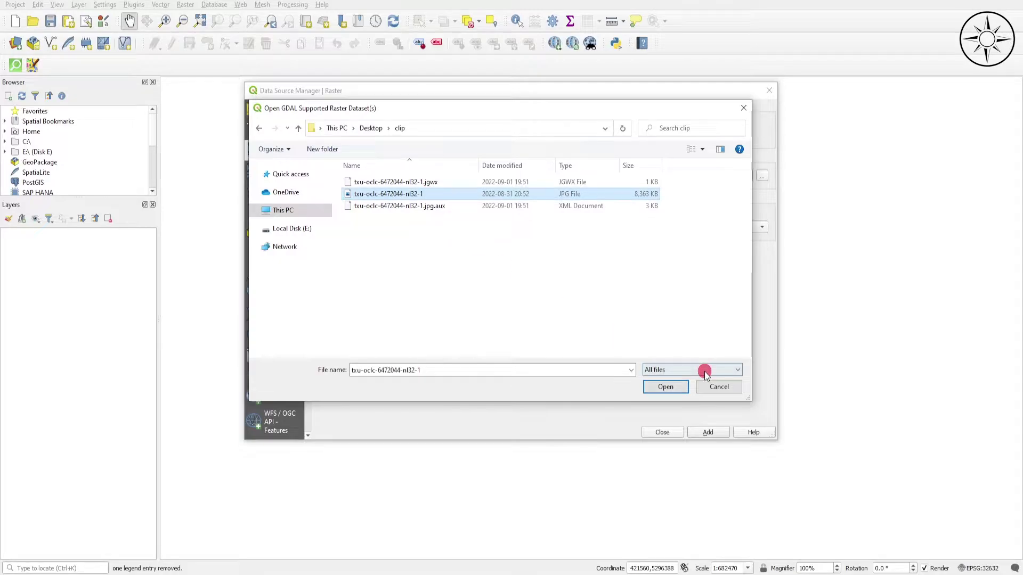
pyautogui.click(665, 387)
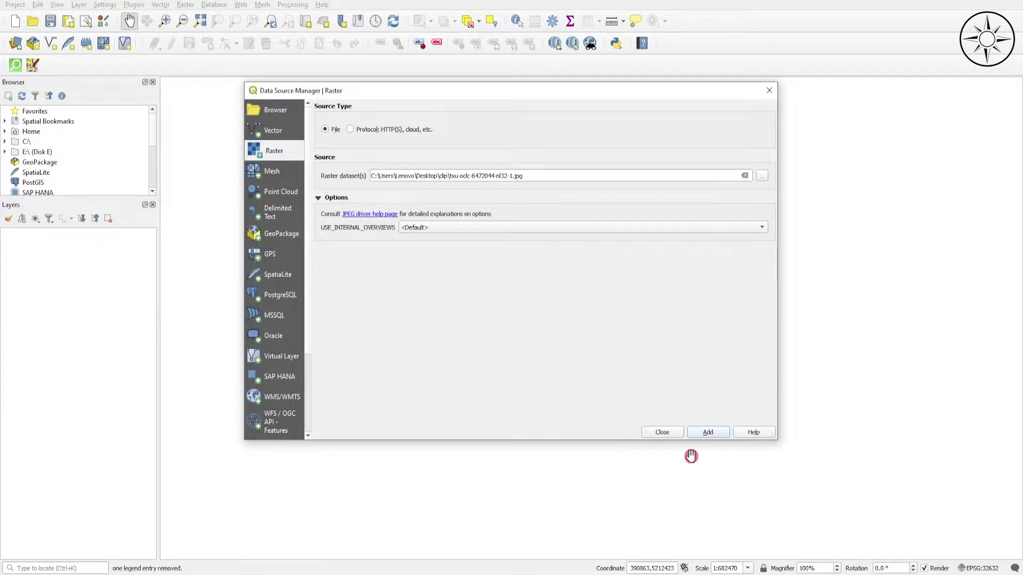
pyautogui.click(719, 439)
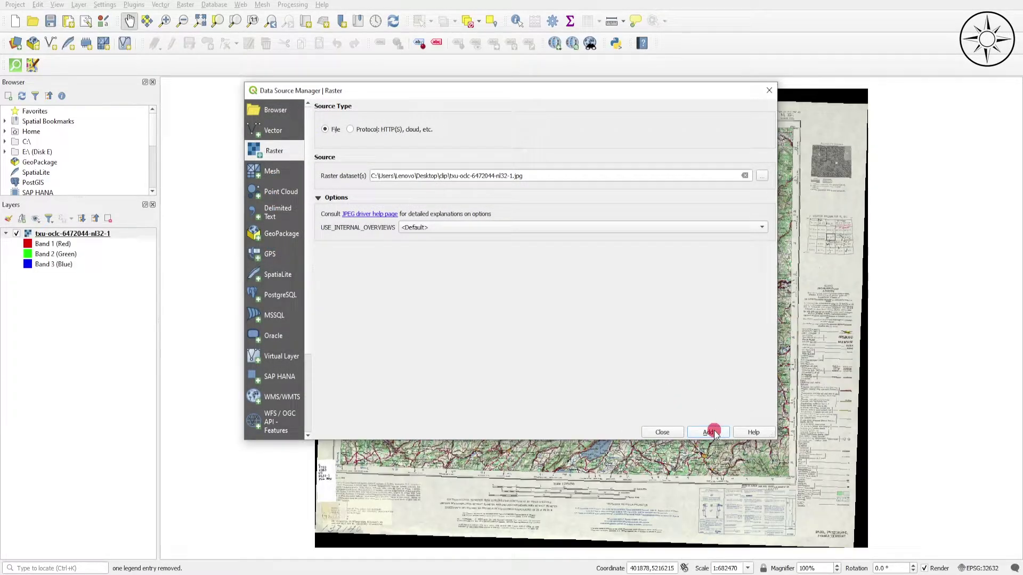
pyautogui.click(660, 434)
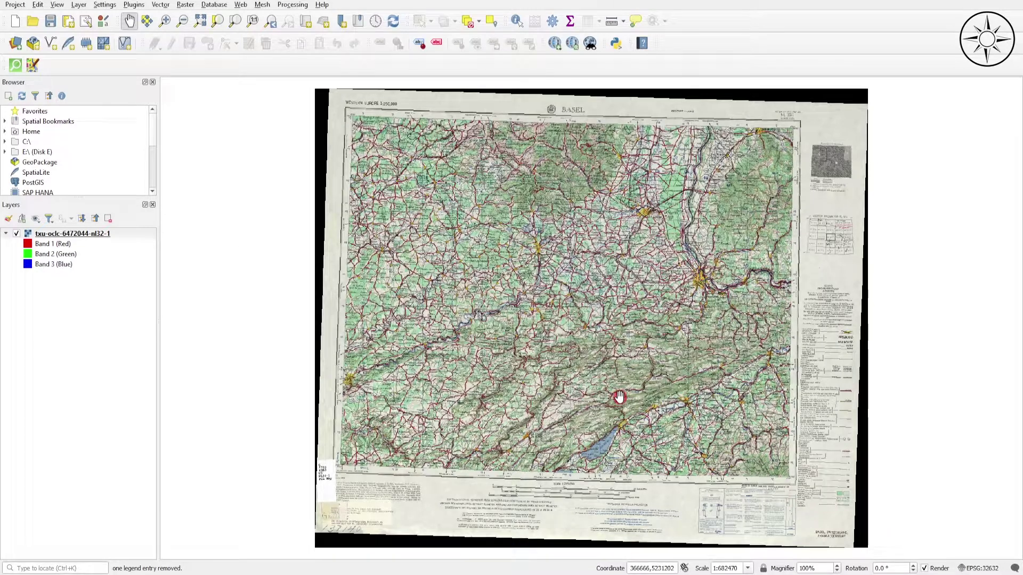
# Step: Give the txu-oclc-6472044-nl32-1 layer an additional no-data value of 0 in Transparency
pyautogui.moveTo(619, 397); pyautogui.dragTo(632, 406)
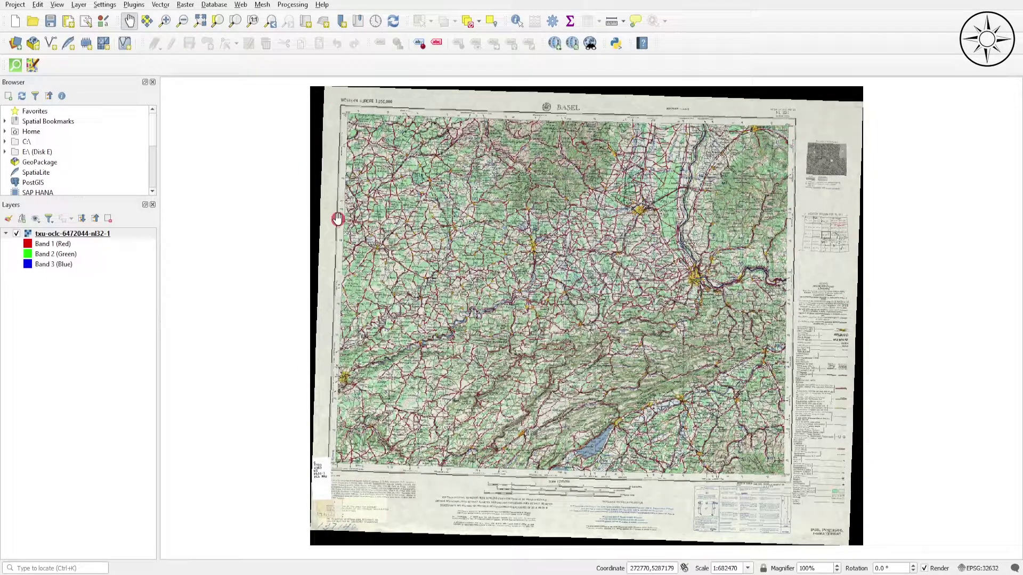
pyautogui.click(139, 248)
pyautogui.click(89, 235)
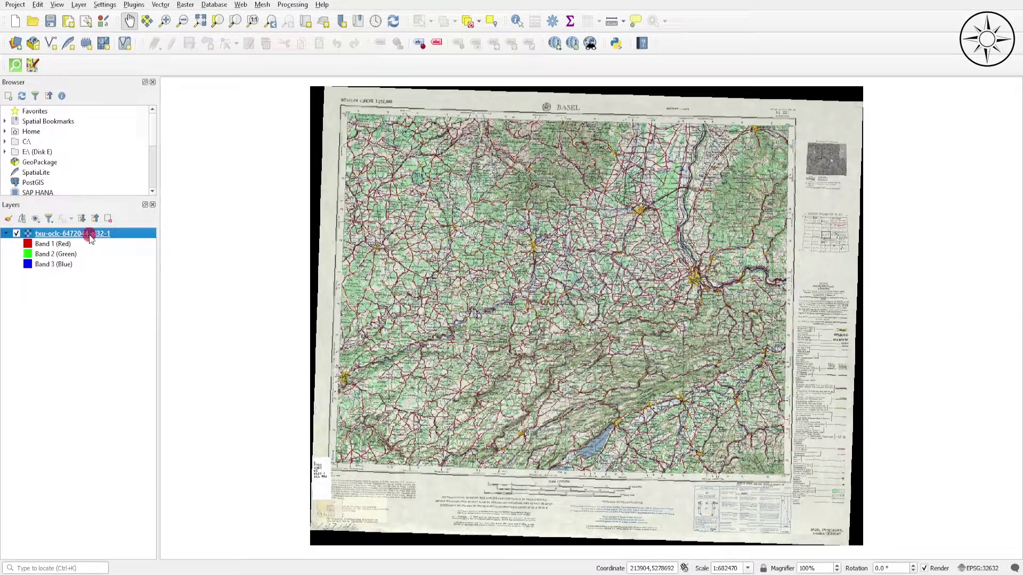
pyautogui.rightClick(89, 235)
pyautogui.click(126, 431)
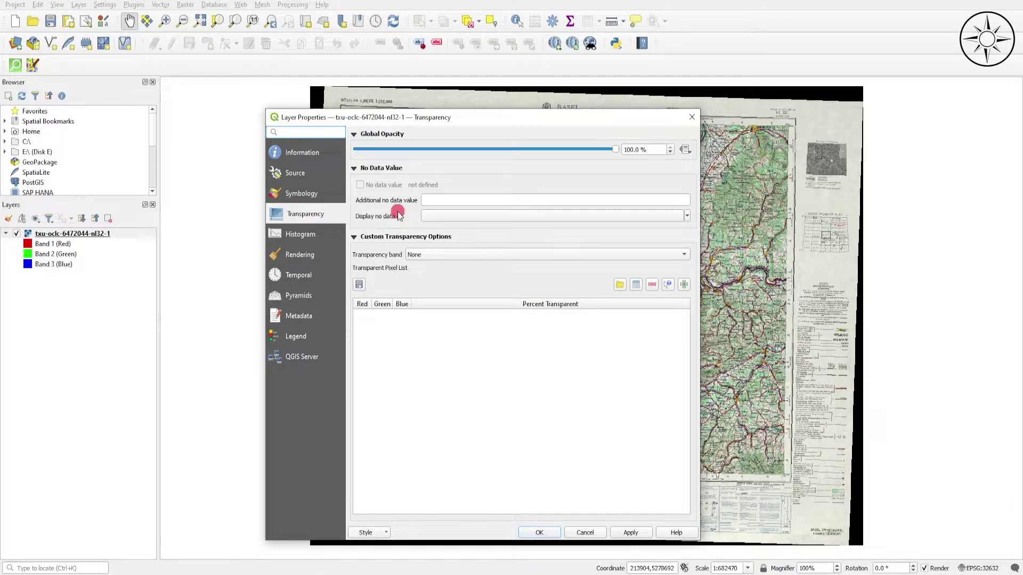
pyautogui.click(445, 201)
pyautogui.click(631, 533)
pyautogui.click(536, 532)
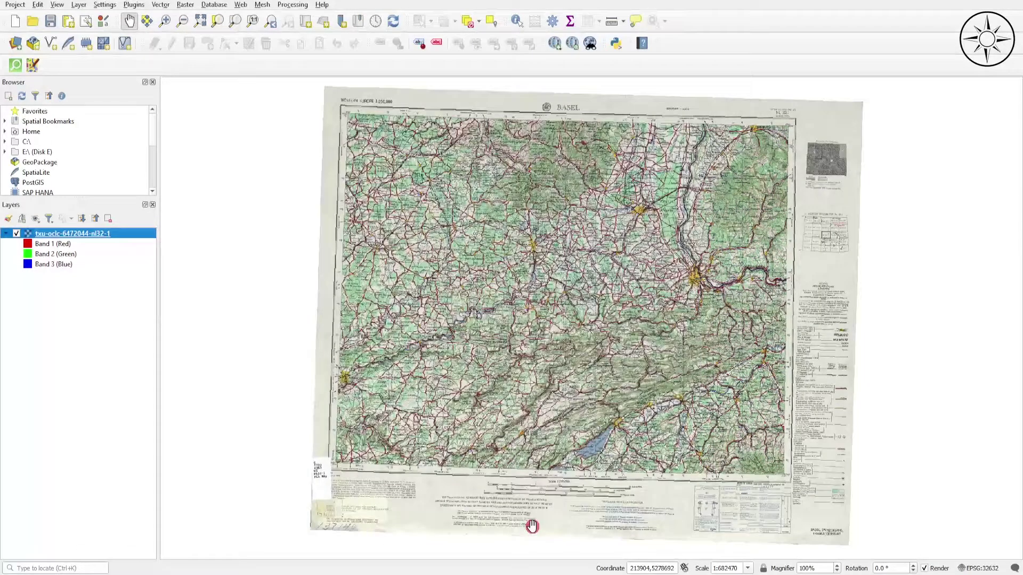
pyautogui.moveTo(592, 366); pyautogui.dragTo(580, 371)
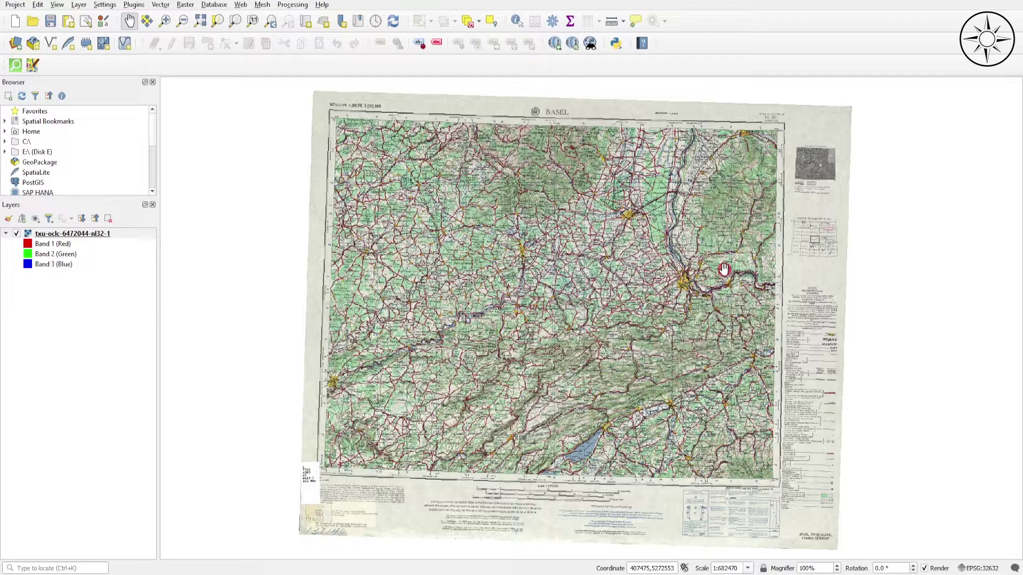
# Step: Add polygon.shp from Desktop/clip as a vector layer and open its symbology settings
pyautogui.moveTo(335, 213); pyautogui.dragTo(350, 212)
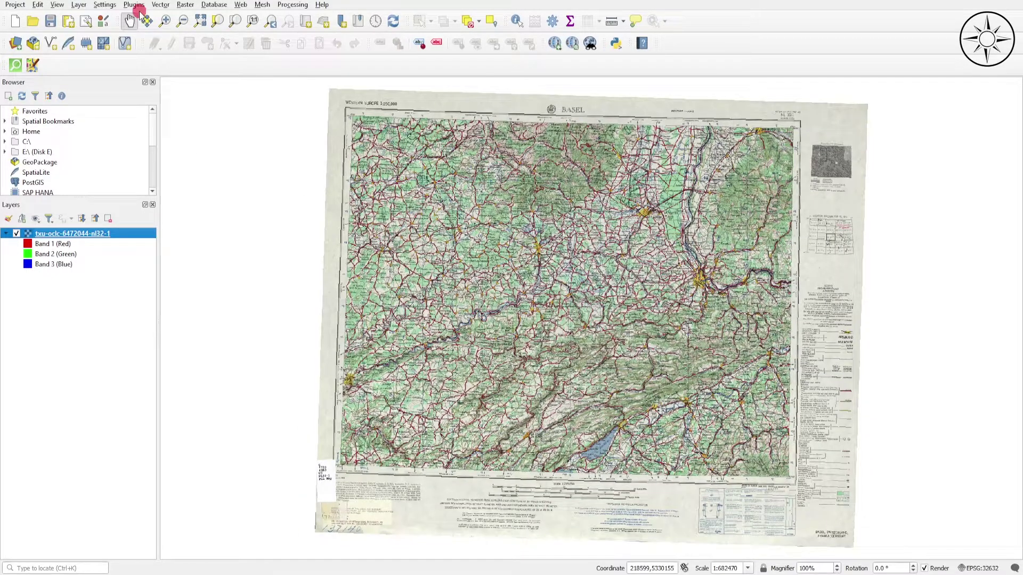
pyautogui.click(85, 5)
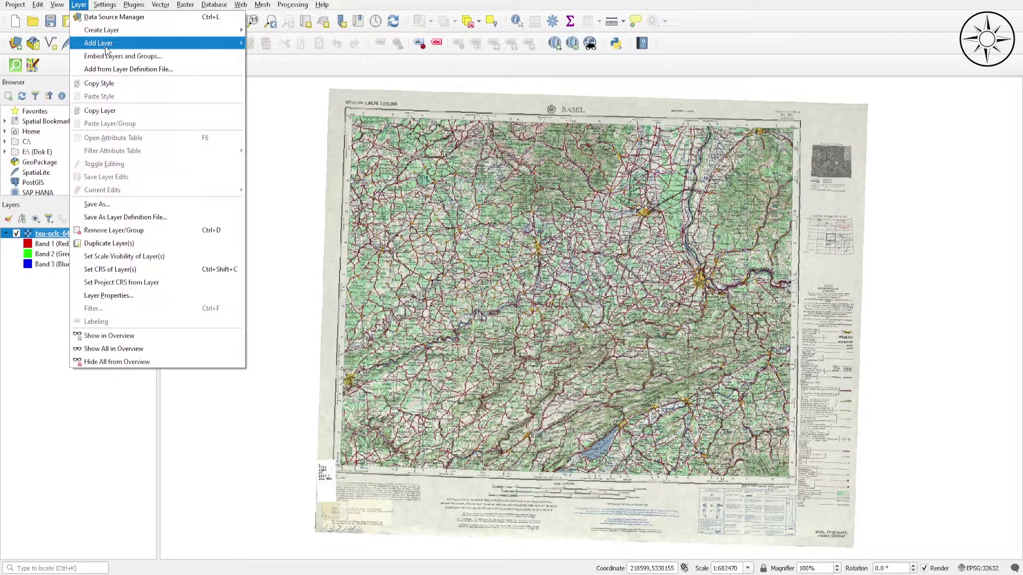
pyautogui.moveTo(106, 42)
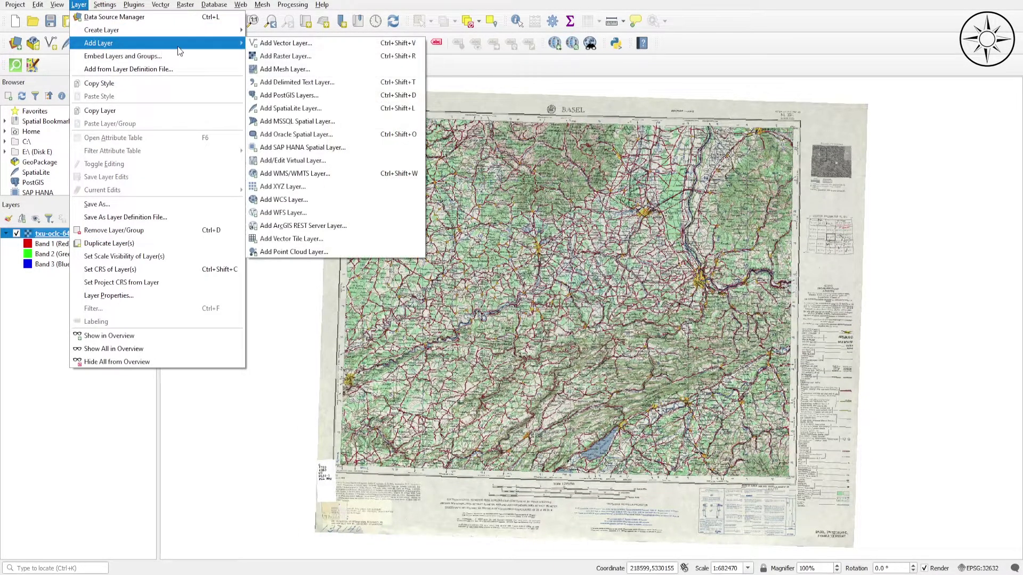
pyautogui.click(325, 44)
pyautogui.click(764, 193)
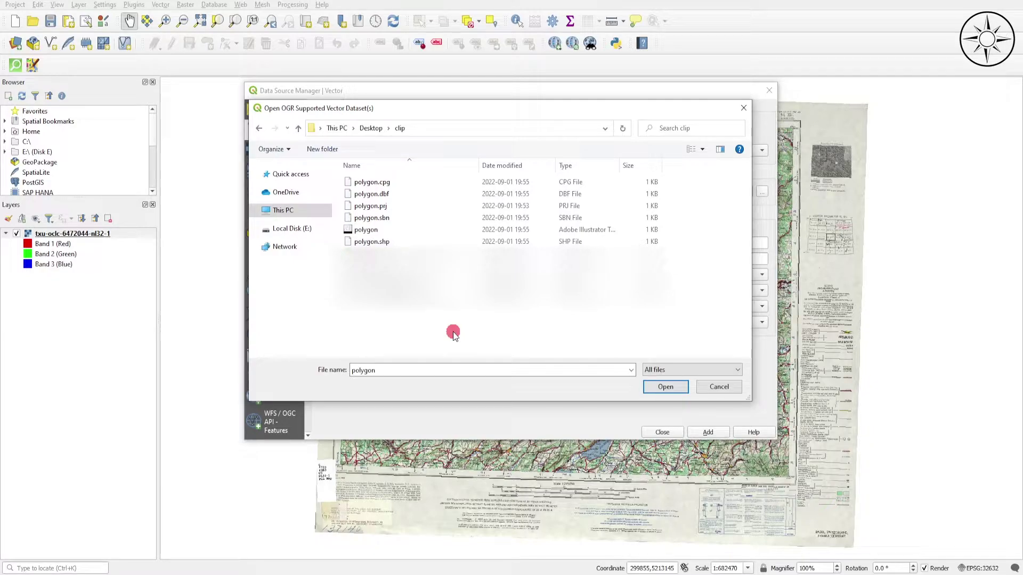
pyautogui.click(418, 242)
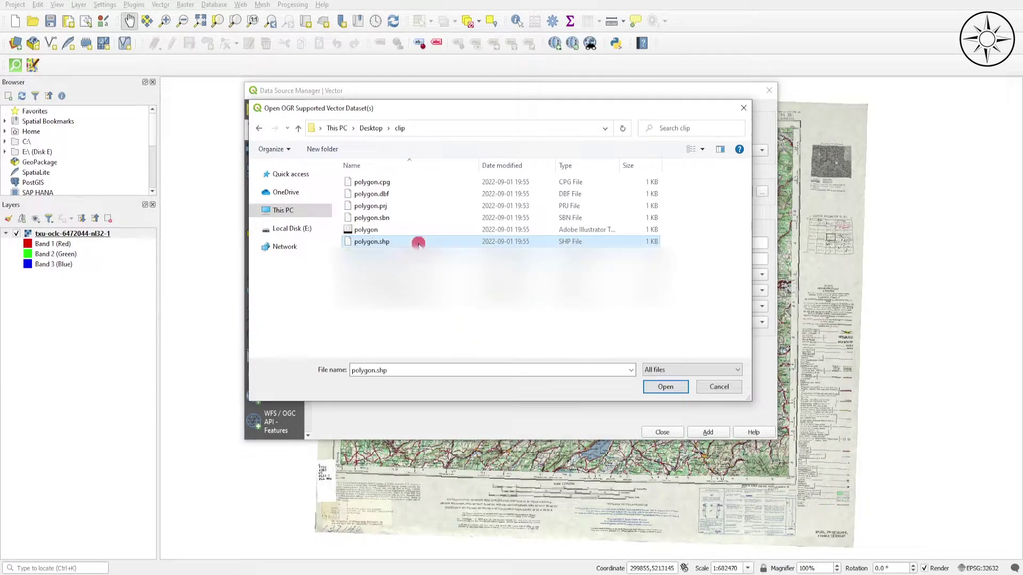
pyautogui.click(666, 387)
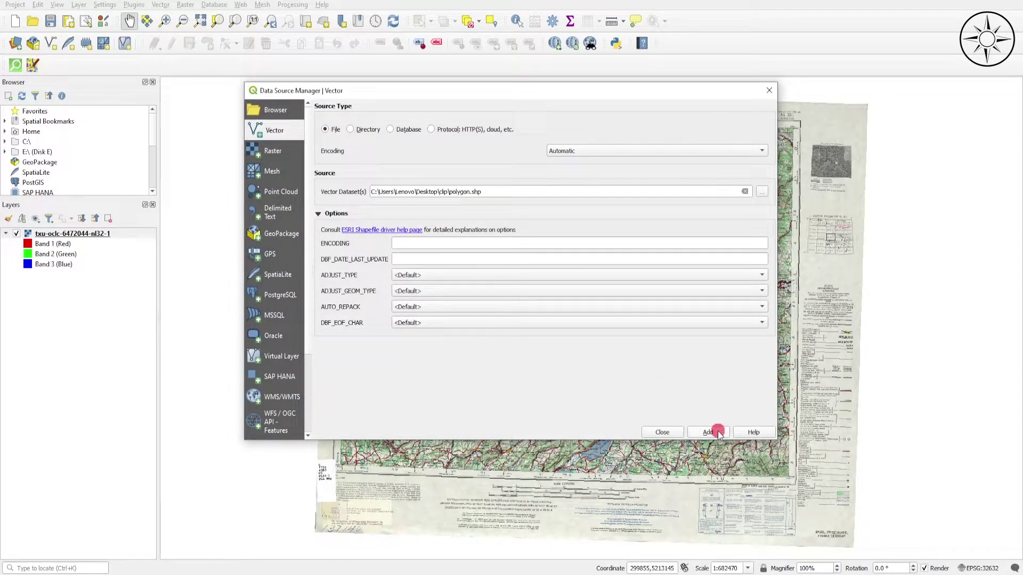
pyautogui.click(717, 432)
pyautogui.click(670, 432)
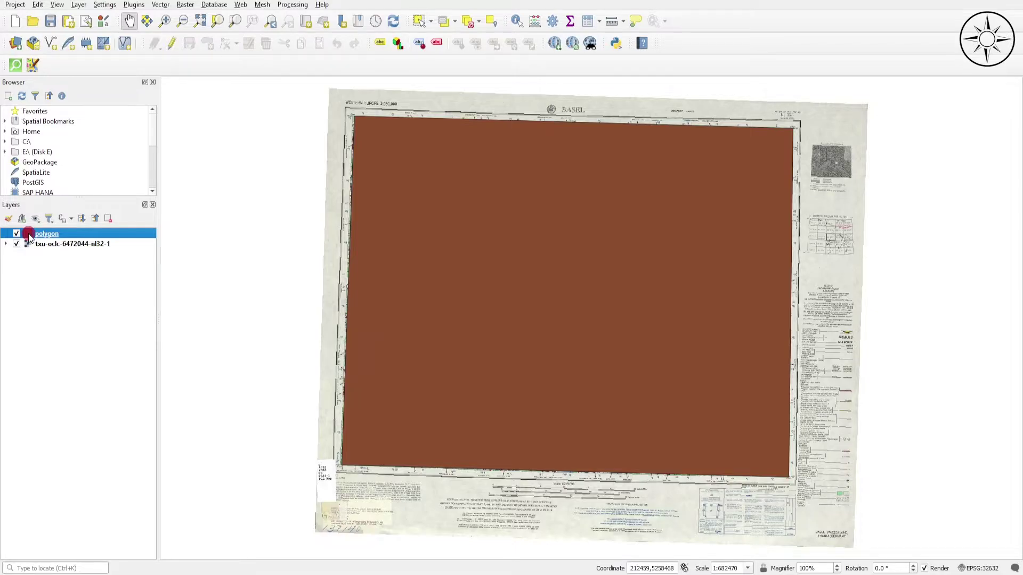
pyautogui.doubleClick(48, 235)
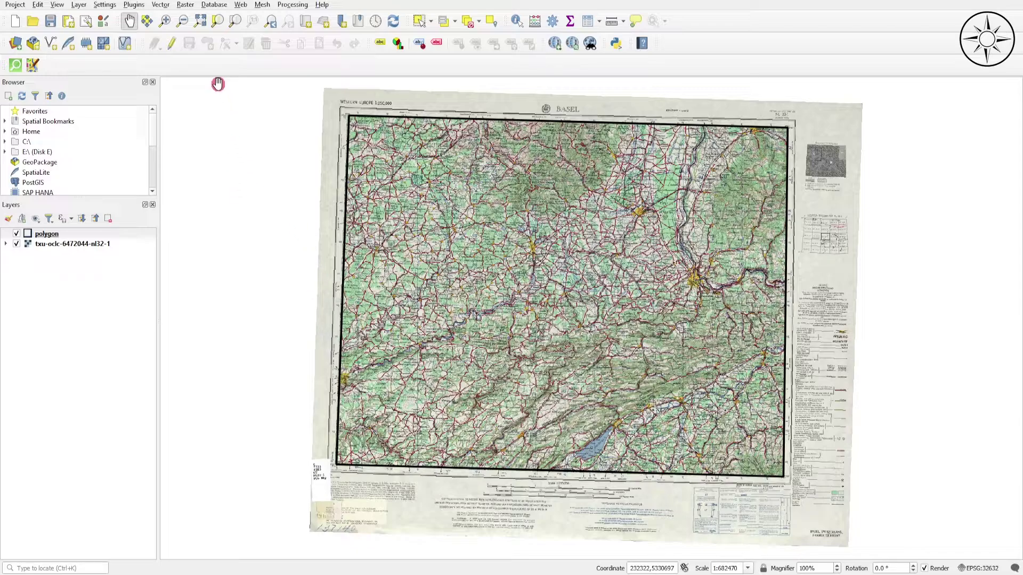
# Step: Start Clip Raster by Mask Layer with the txu-oclc scanned map as input
pyautogui.click(181, 6)
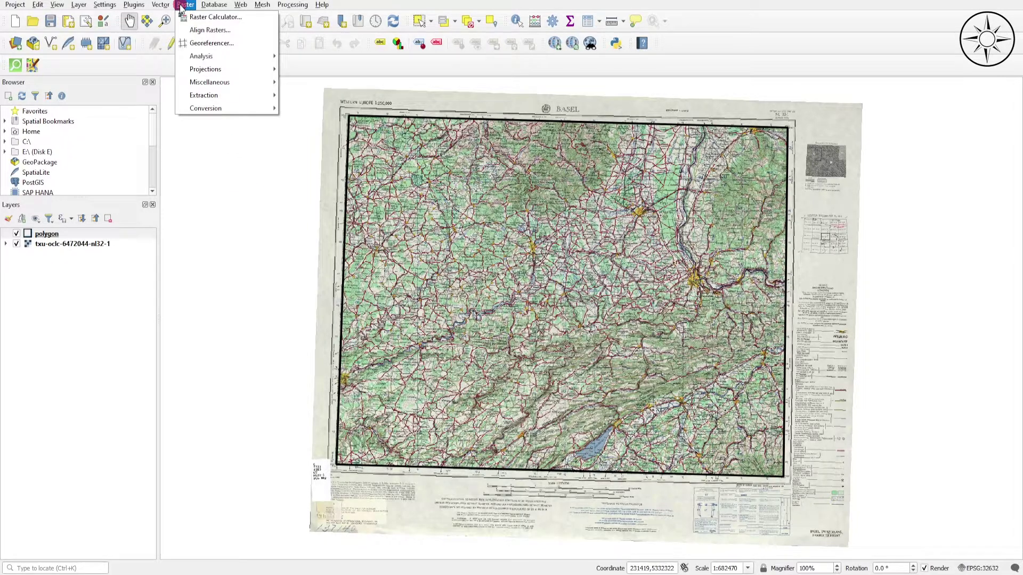
pyautogui.moveTo(232, 93)
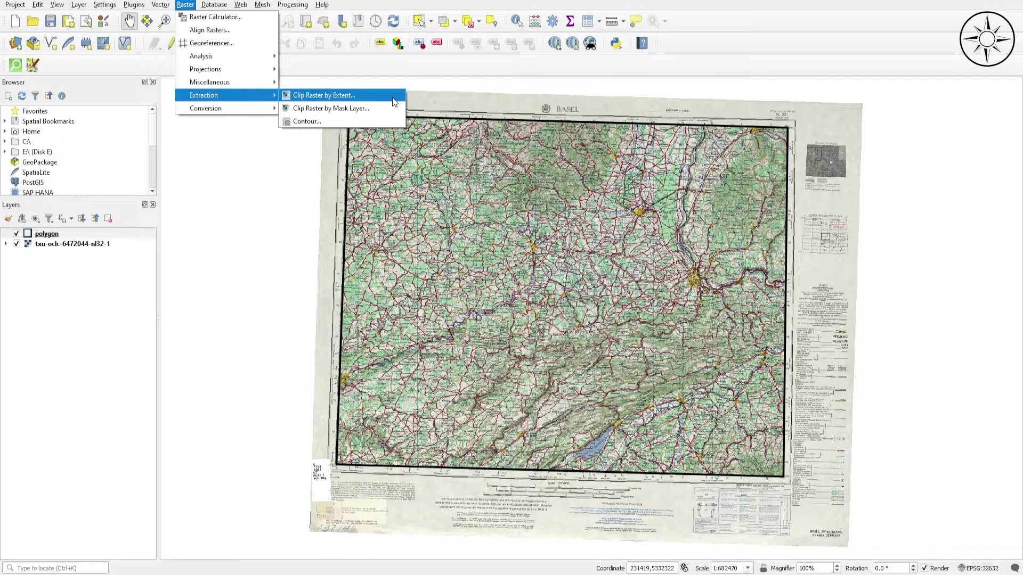
pyautogui.click(383, 109)
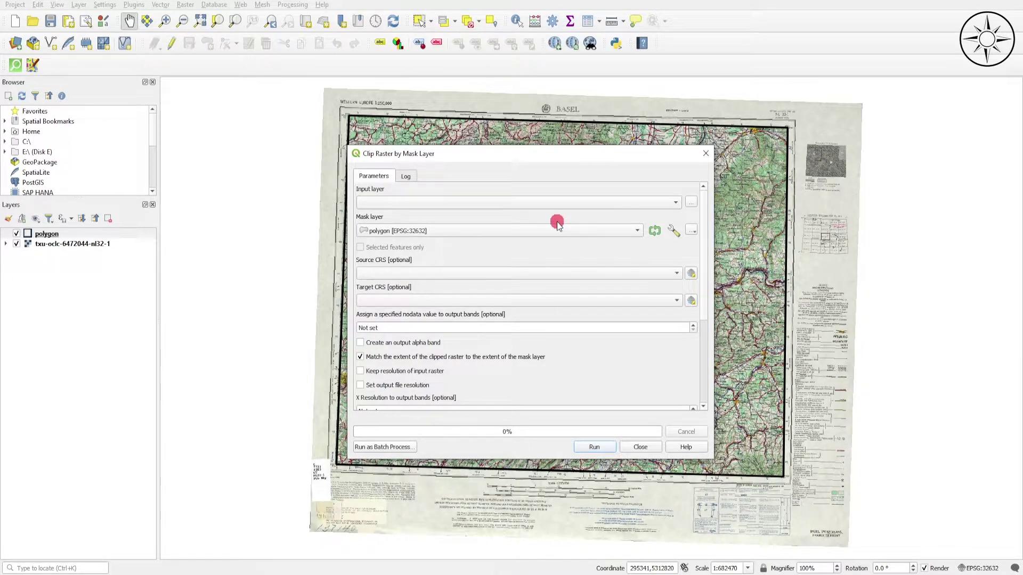
pyautogui.click(678, 203)
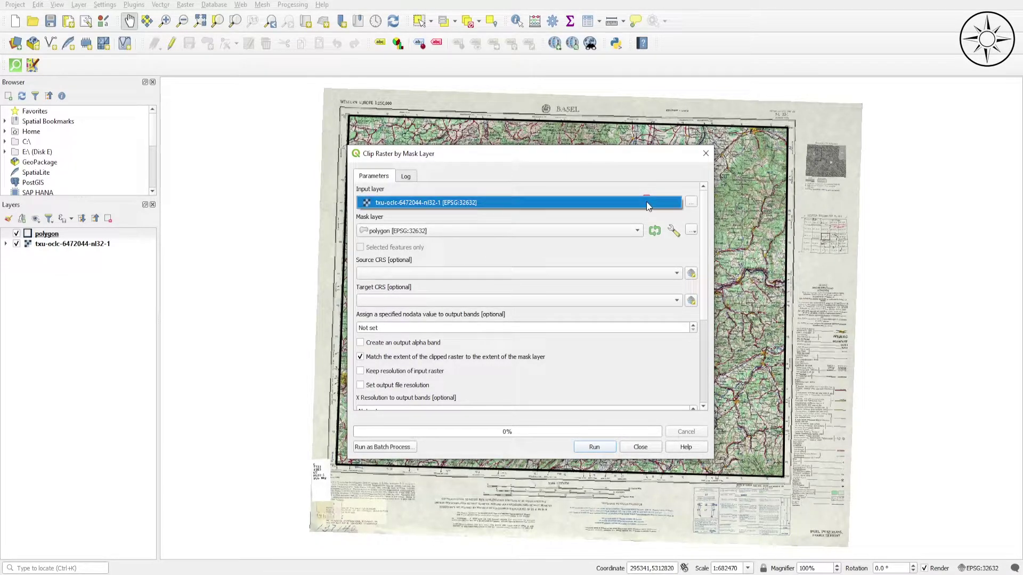
pyautogui.click(517, 205)
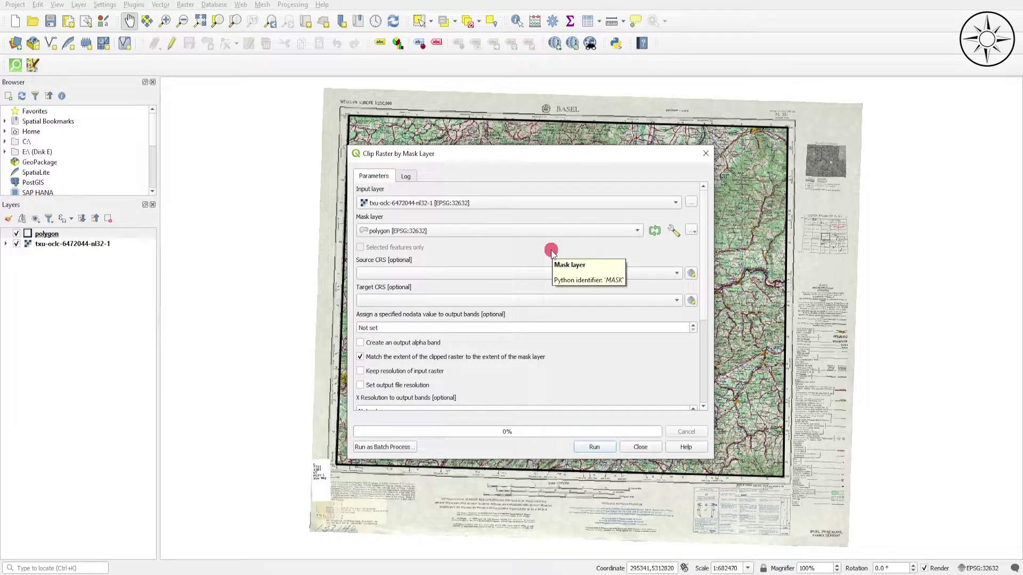
# Step: Set the clip's target CRS to the project CRS EPSG:32632
pyautogui.scroll(-1, 551, 250)
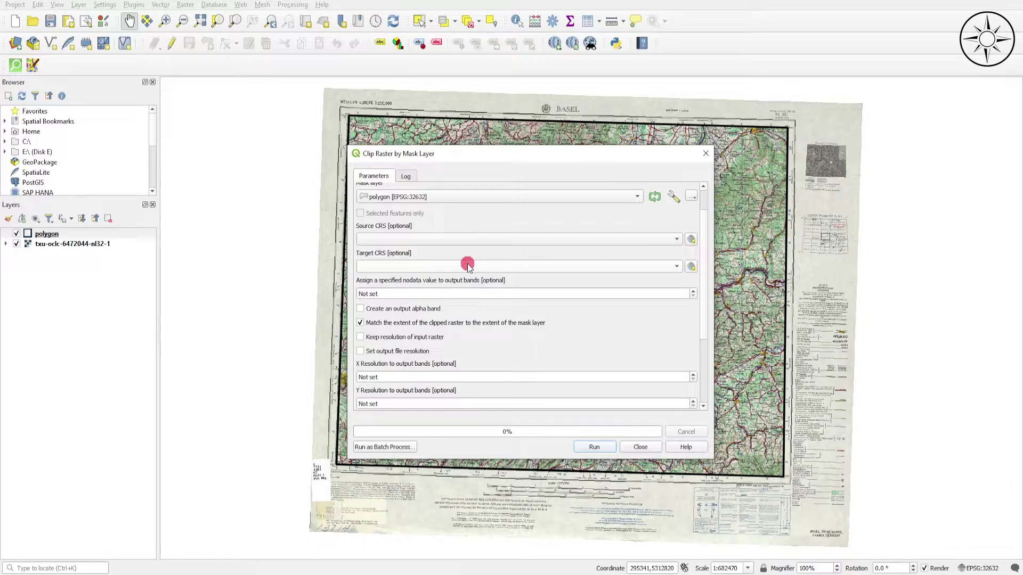
pyautogui.scroll(-1, 493, 264)
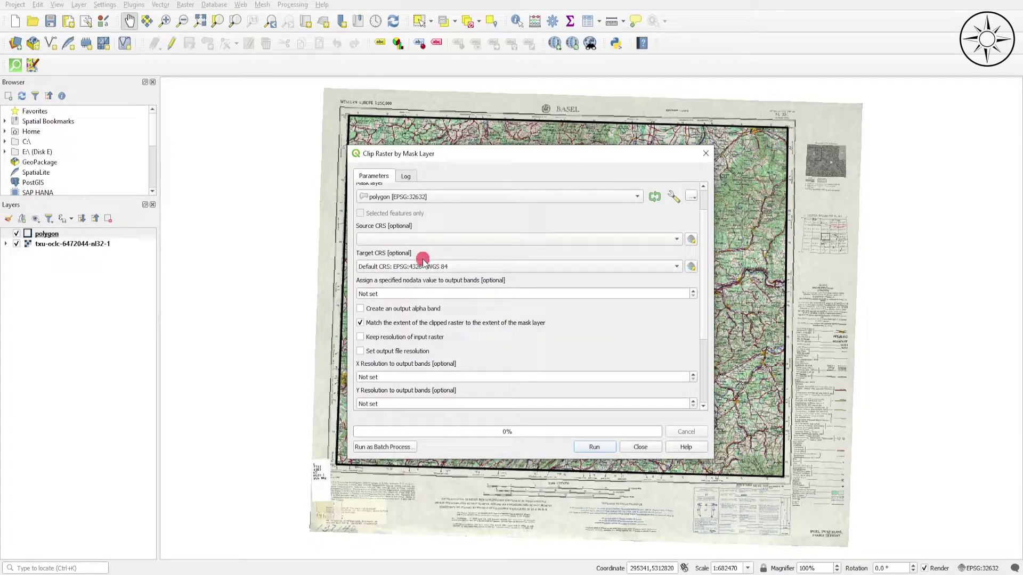
pyautogui.click(459, 267)
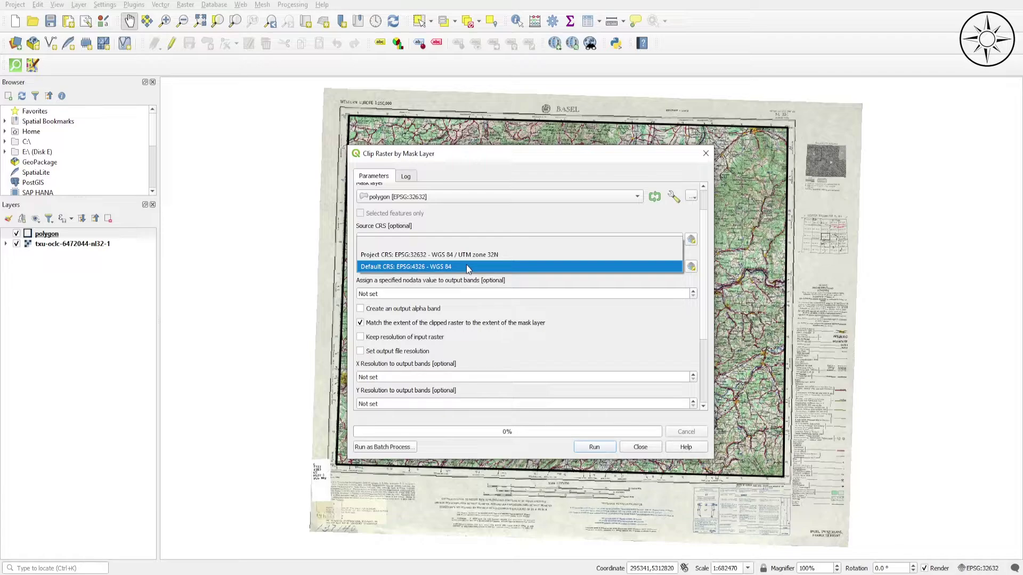
pyautogui.click(500, 257)
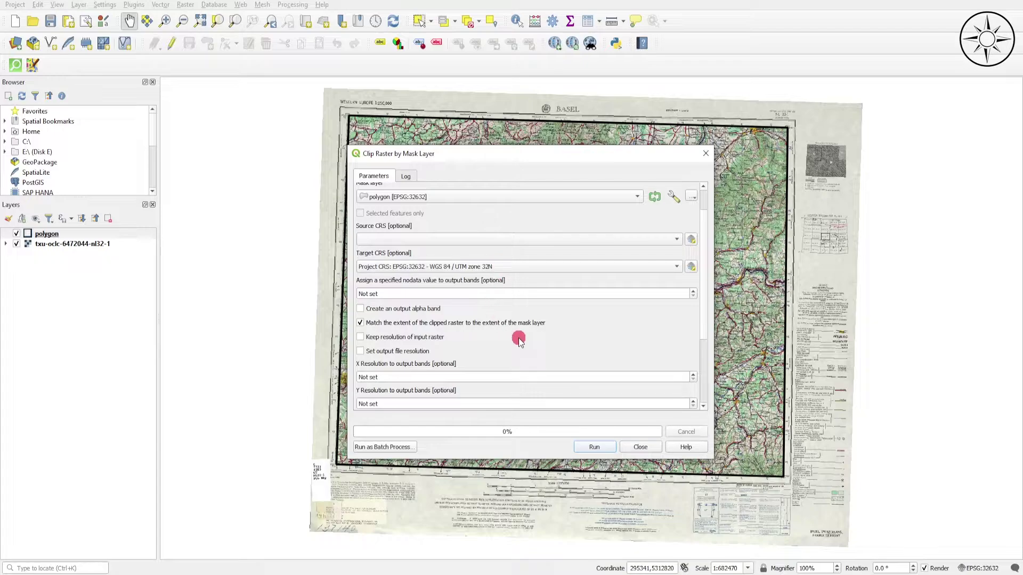
pyautogui.scroll(-1, 519, 338)
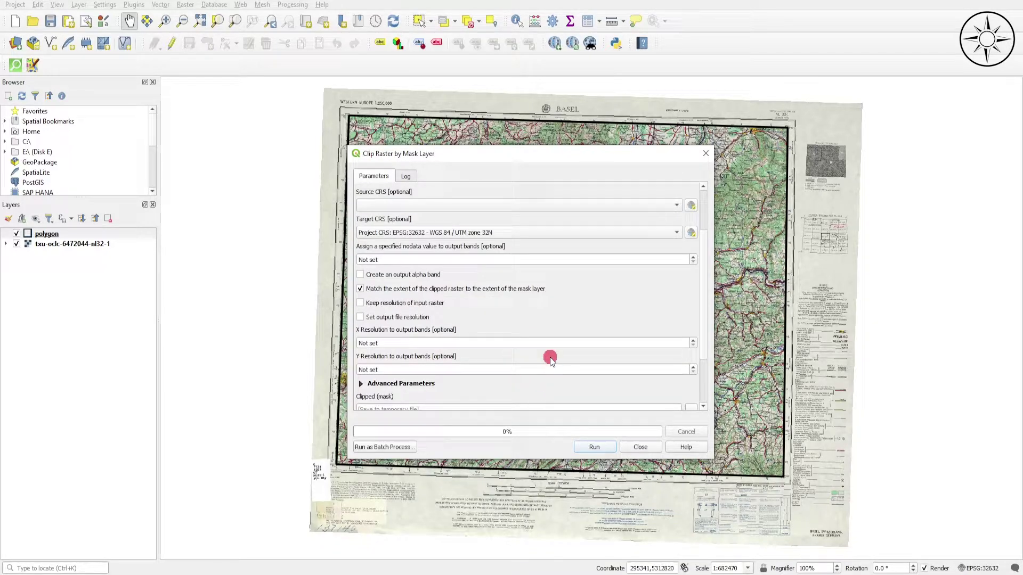
pyautogui.scroll(-2, 544, 288)
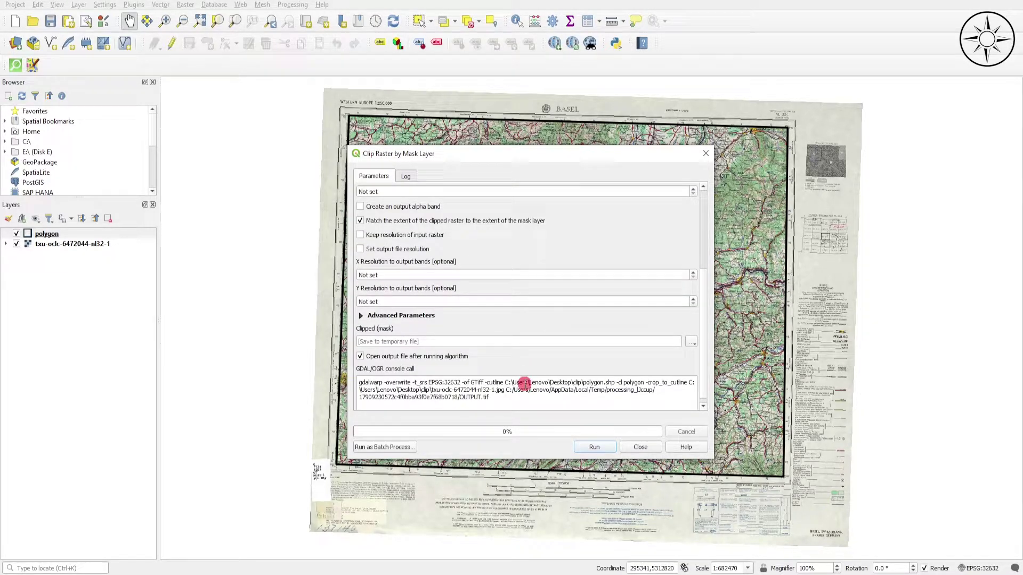
pyautogui.scroll(-1, 524, 382)
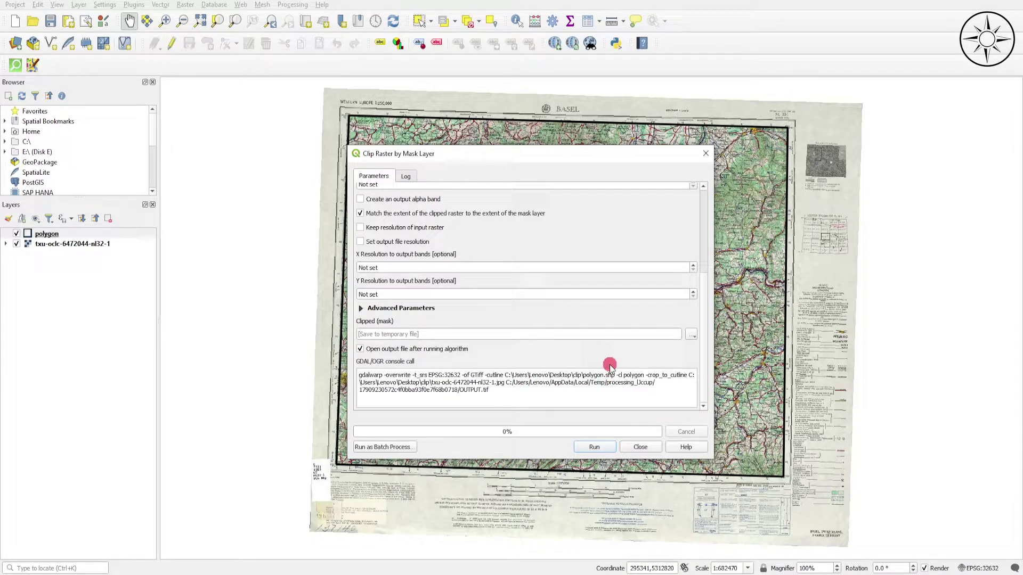
# Step: Save the clipped output as mpa_clip in Desktop\clip and run the clip
pyautogui.click(691, 335)
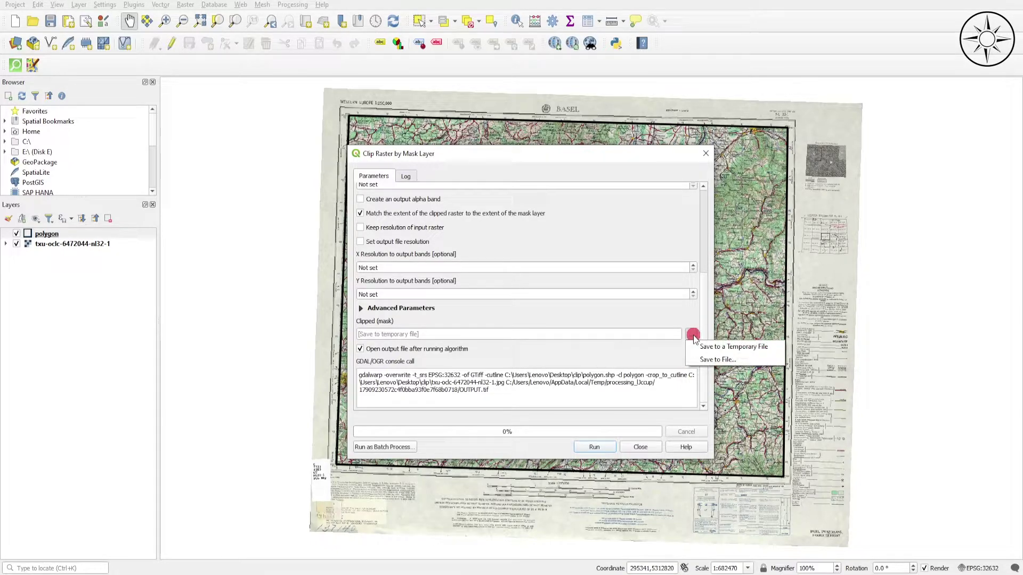
pyautogui.click(743, 358)
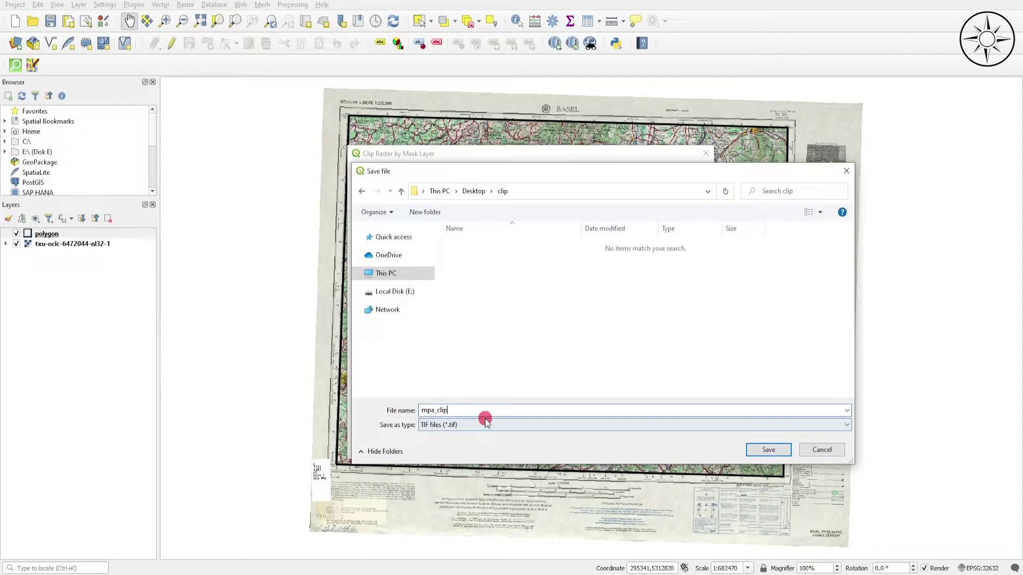
pyautogui.click(765, 450)
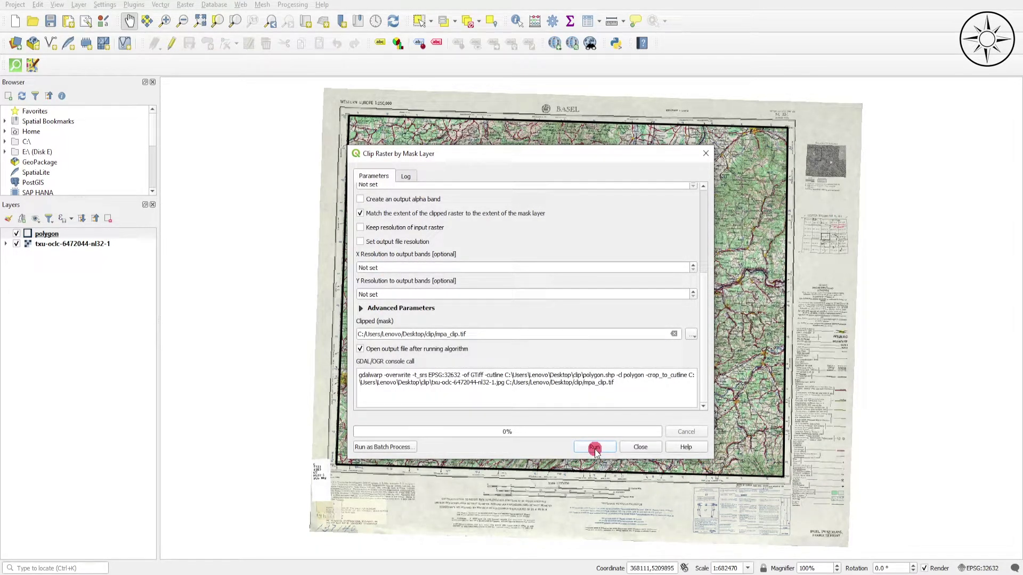
pyautogui.click(595, 447)
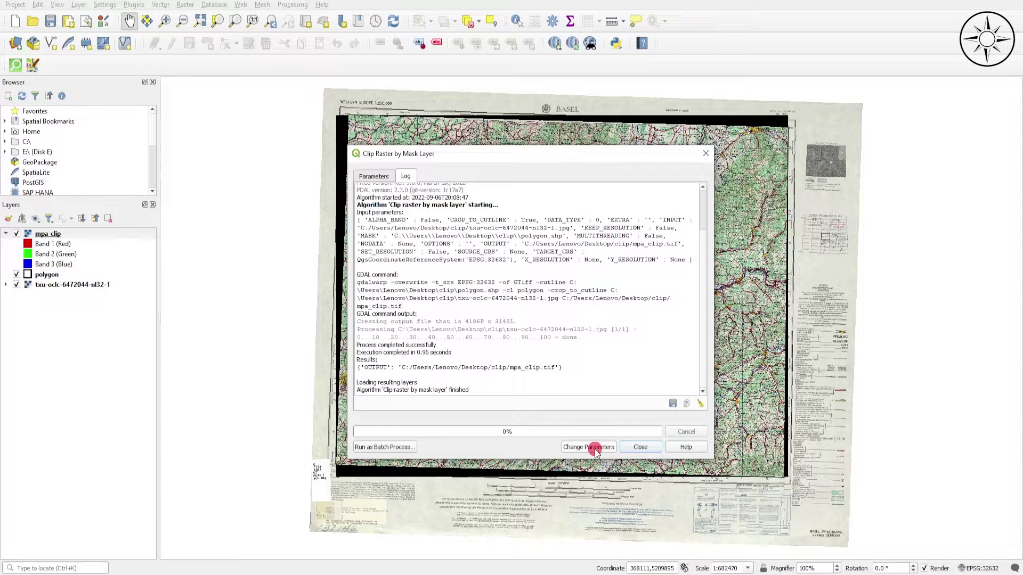
pyautogui.click(651, 447)
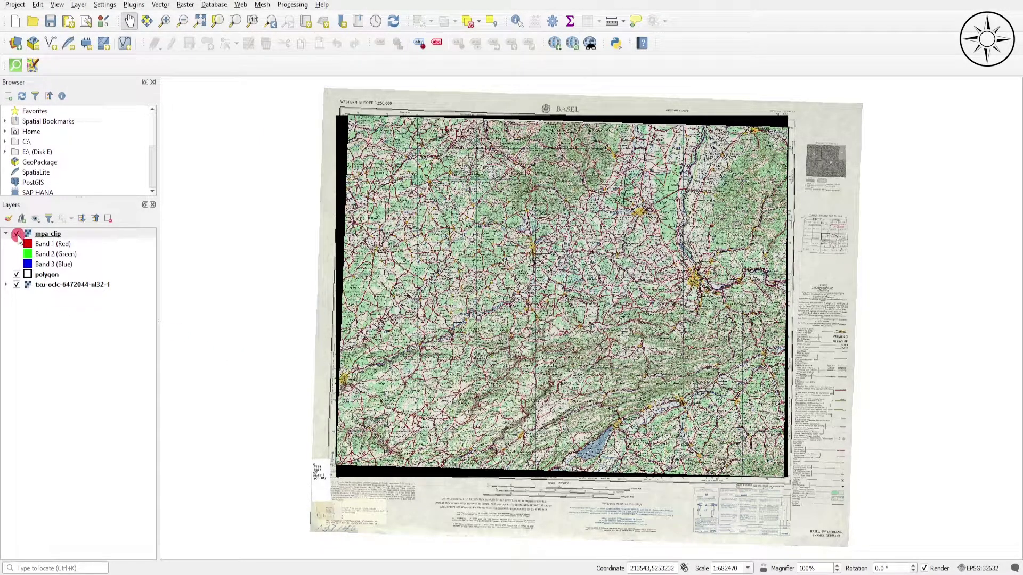
# Step: Hide the polygon and original scanned map layers, selecting mpa_clip
pyautogui.click(10, 235)
pyautogui.click(16, 274)
pyautogui.click(17, 284)
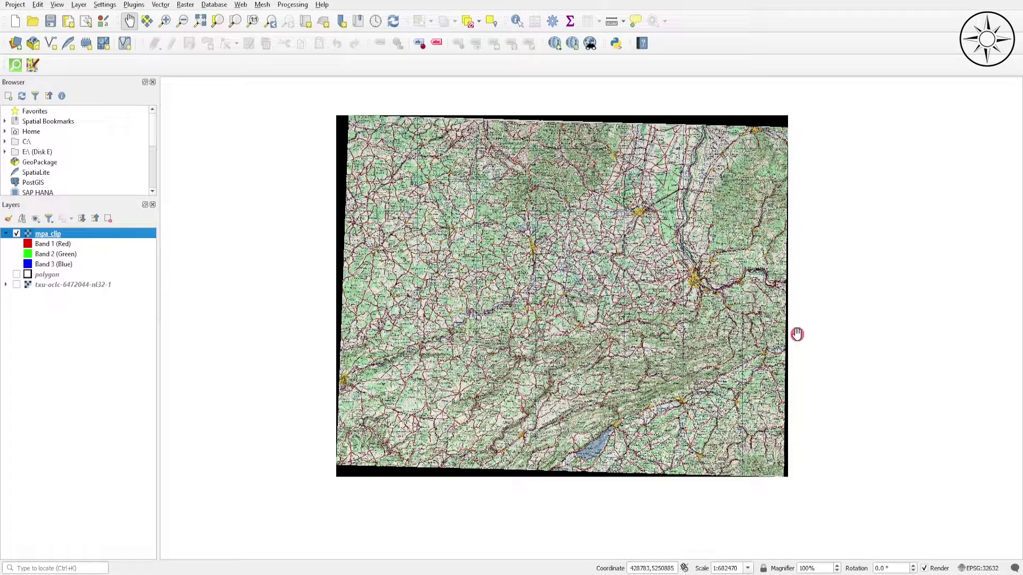
# Step: Add a no-data value in mpa_clip's Transparency properties so its black borders disappear
pyautogui.rightClick(64, 237)
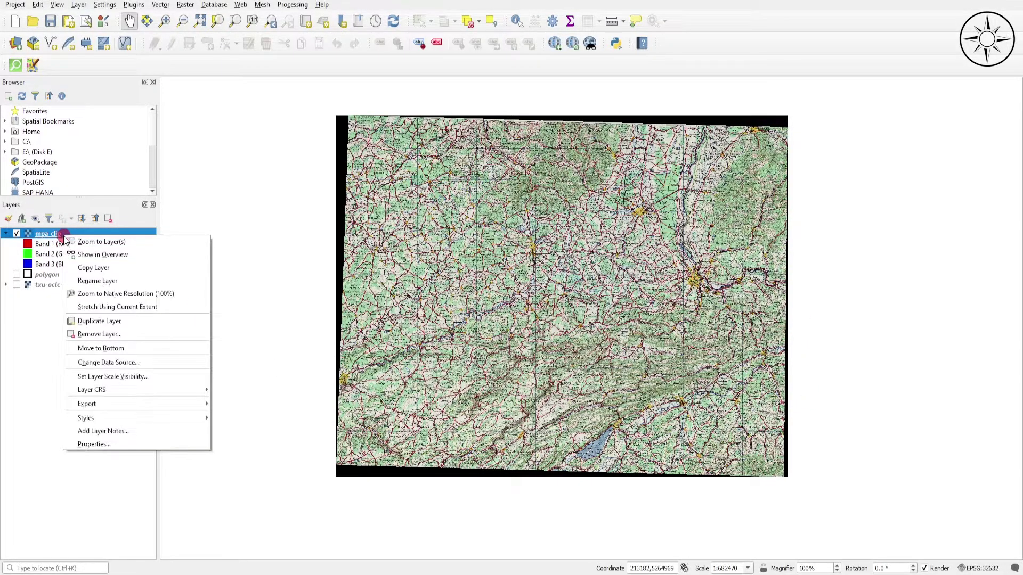
pyautogui.click(134, 445)
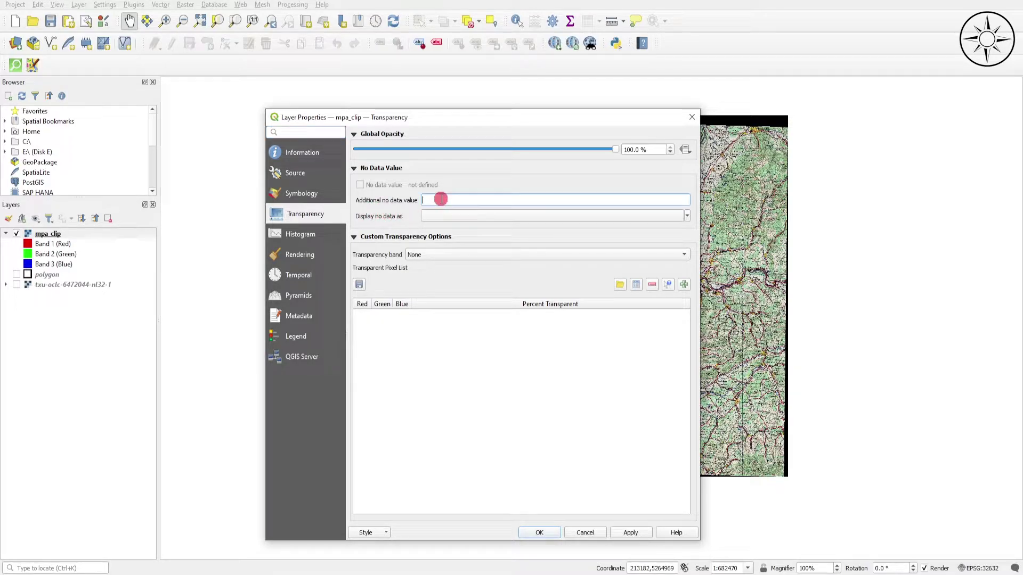
pyautogui.click(629, 533)
pyautogui.click(557, 533)
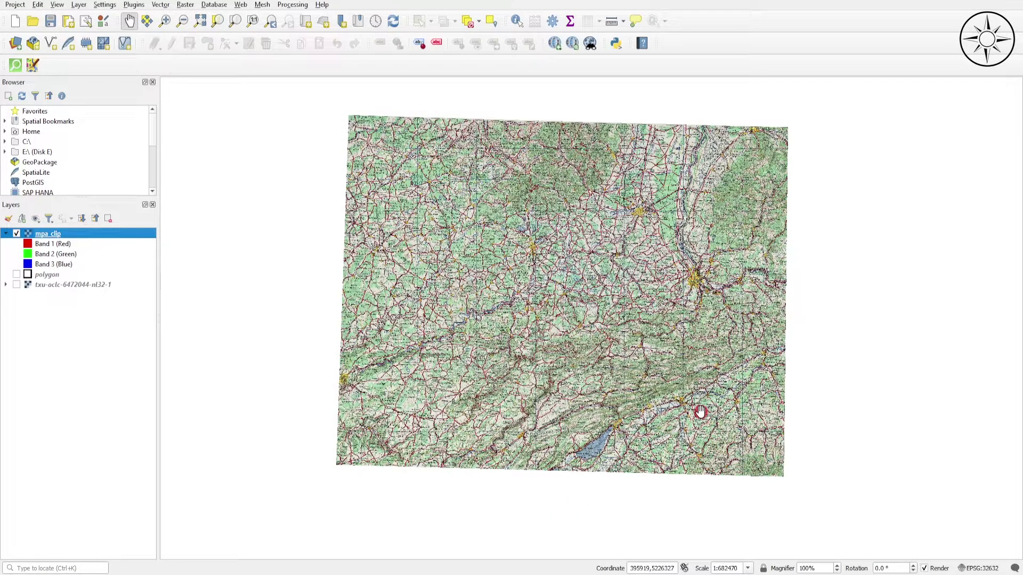
pyautogui.moveTo(678, 303); pyautogui.dragTo(676, 310)
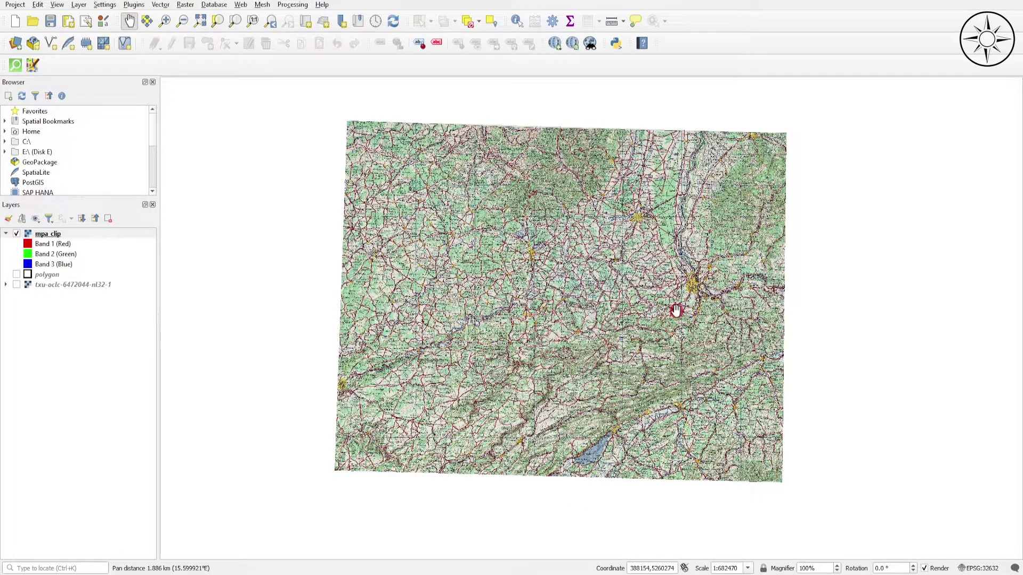